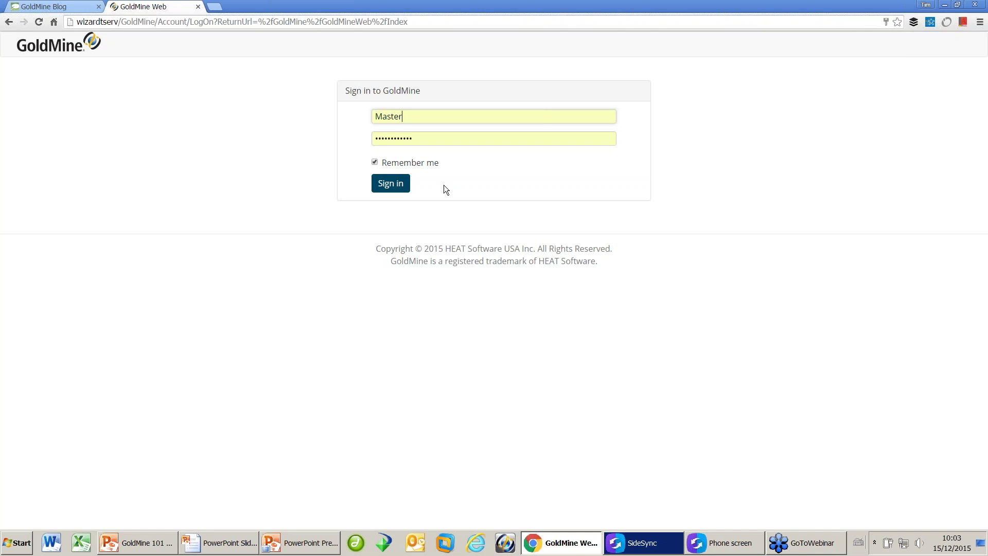
Sign in to GoldMine Web and glance at the Contacts search-type choices before closing them.
left_click(400, 188)
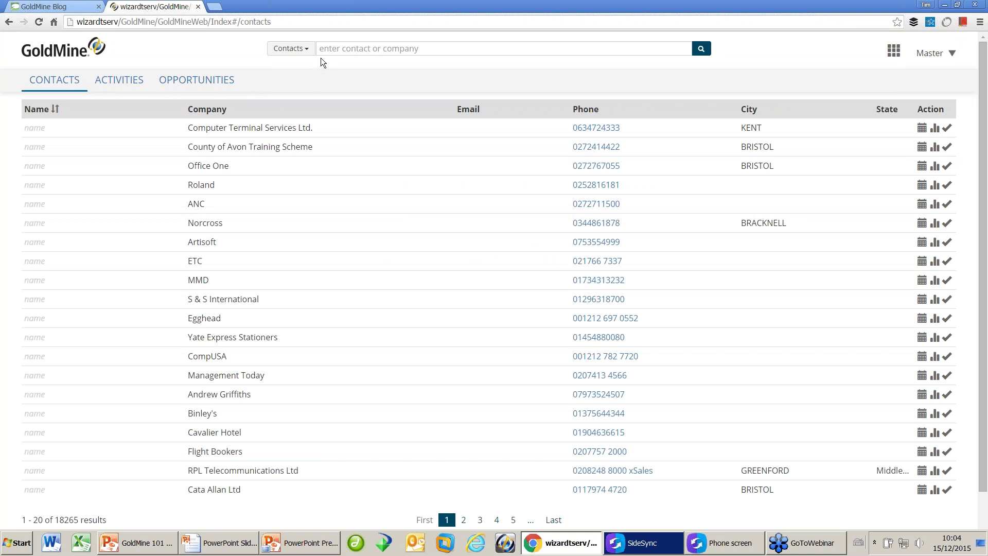
left_click(308, 49)
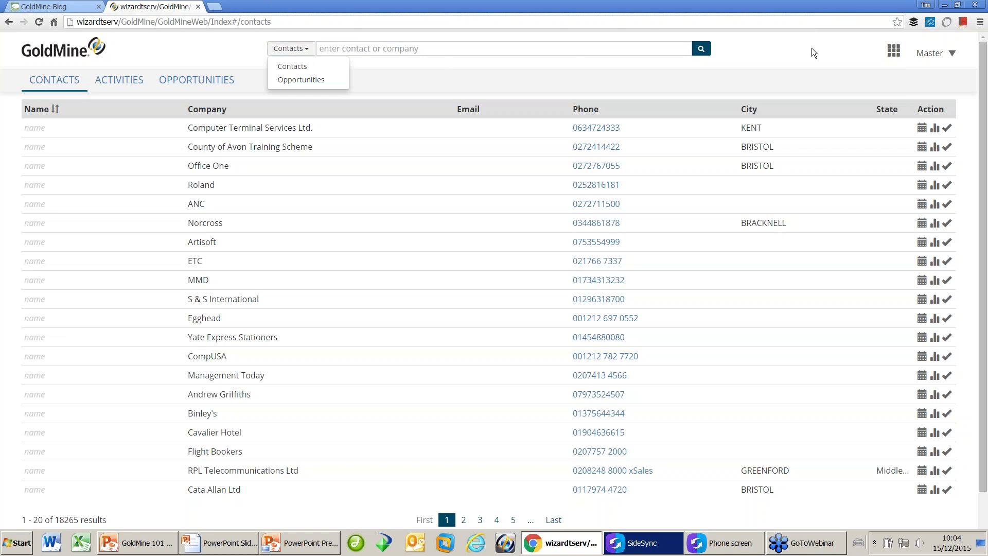
left_click(849, 50)
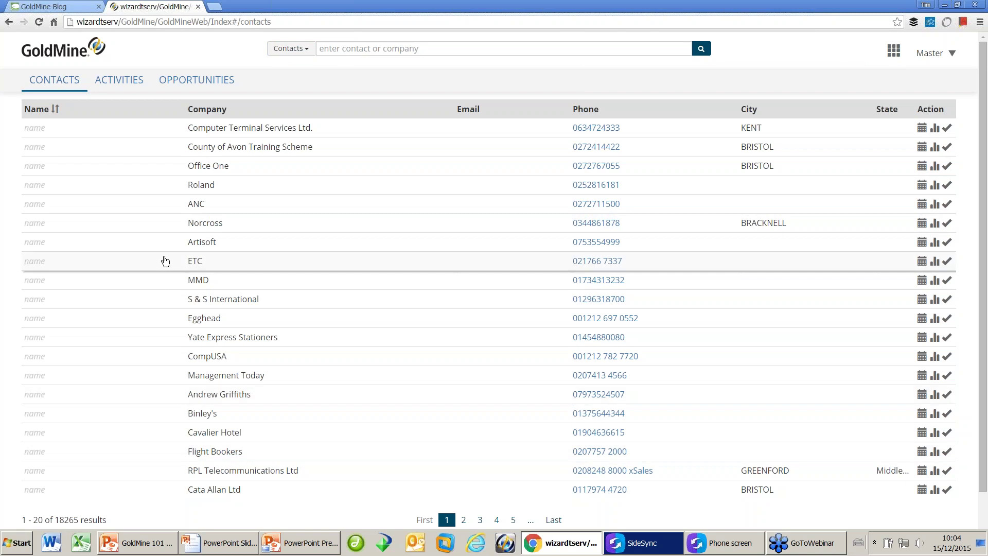
left_click(77, 113)
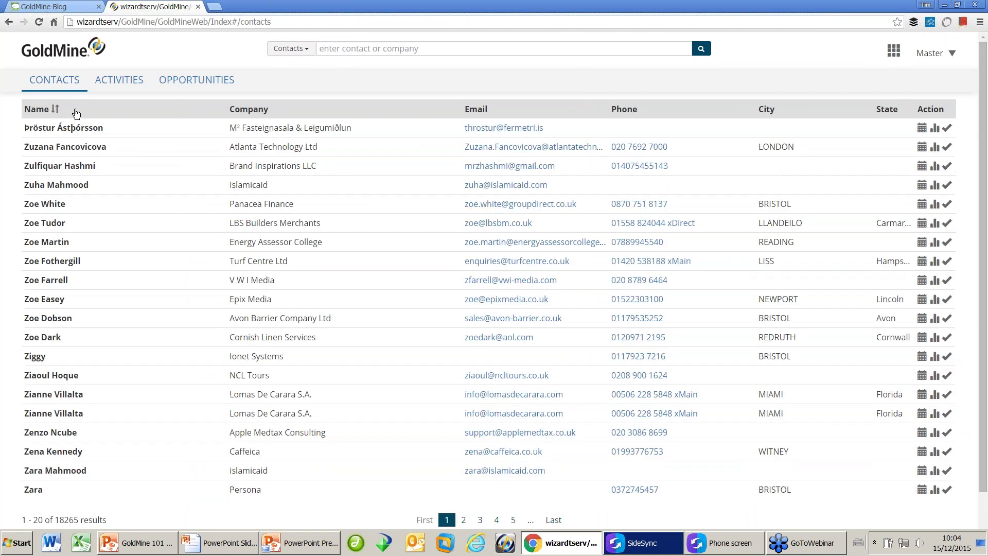
left_click(77, 114)
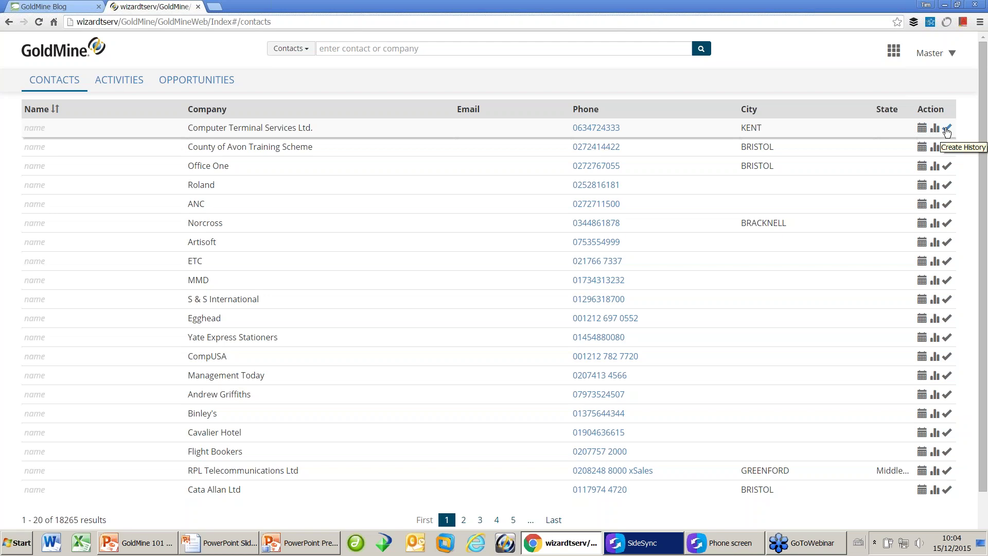
left_click(366, 50)
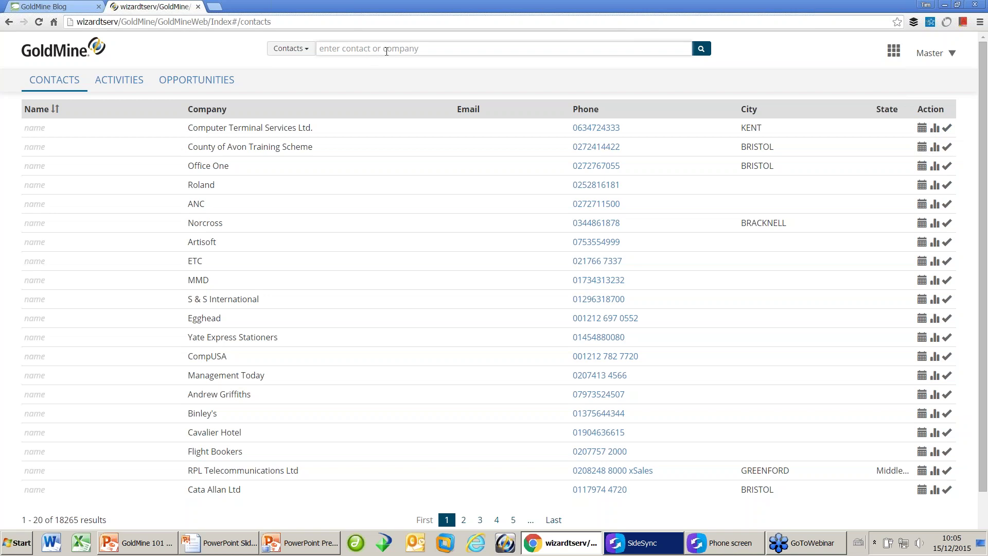
Search contacts for 'wizard' and open the Wizard Systems marketing director from results page 2.
type("wizard")
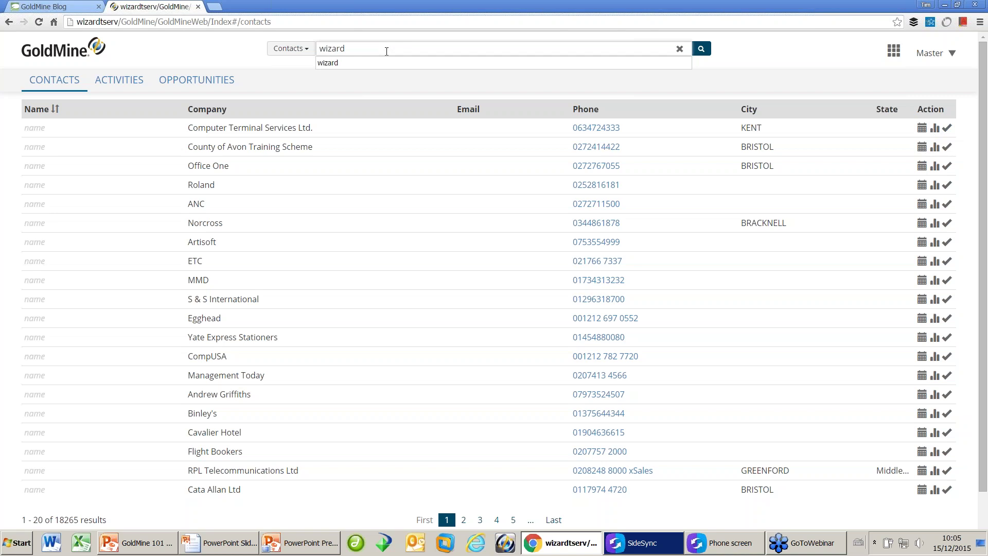
left_click(702, 52)
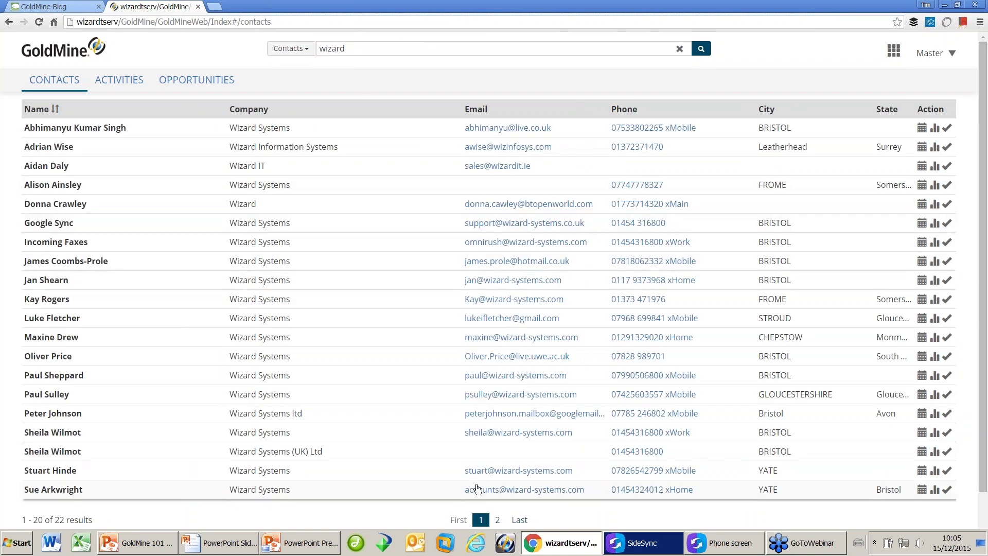
left_click(499, 521)
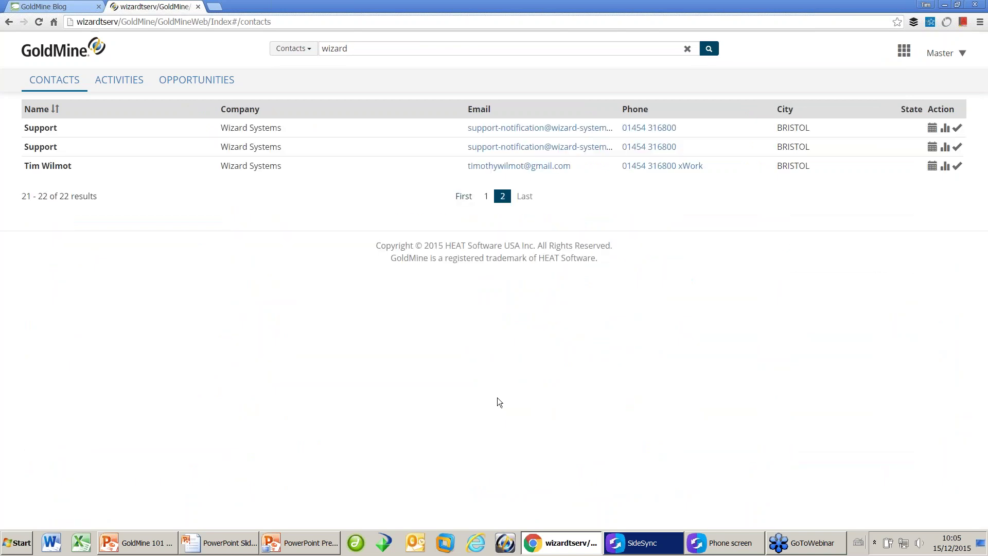
left_click(58, 167)
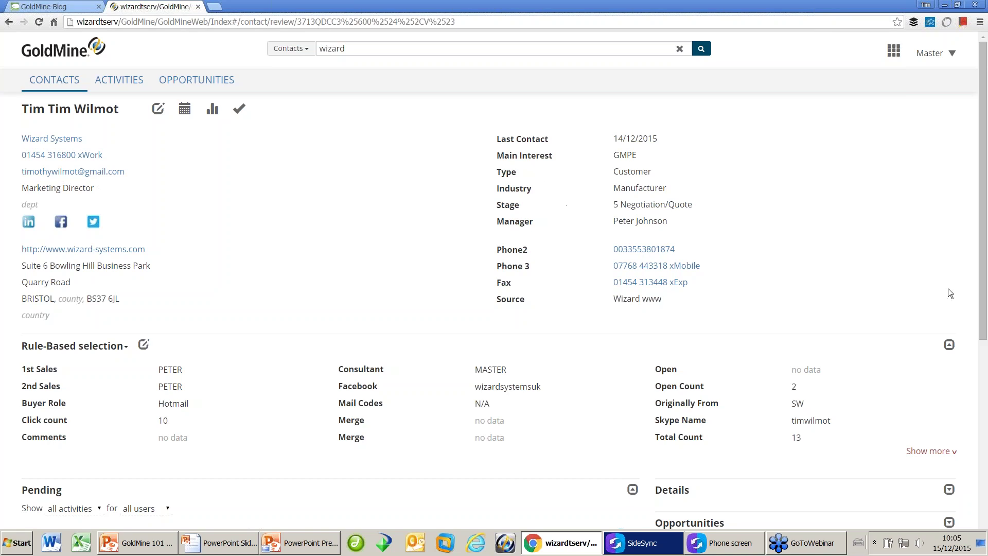
Scroll down, check the Pending 'all users' filter, then open the History 'all activities' filter.
left_click_drag(983, 297, 983, 342)
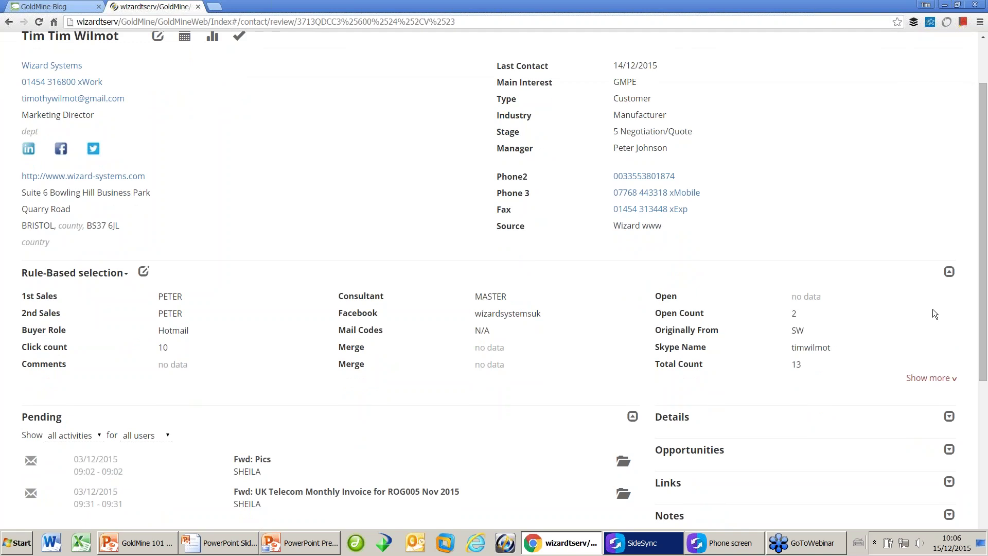
left_click_drag(984, 282, 982, 392)
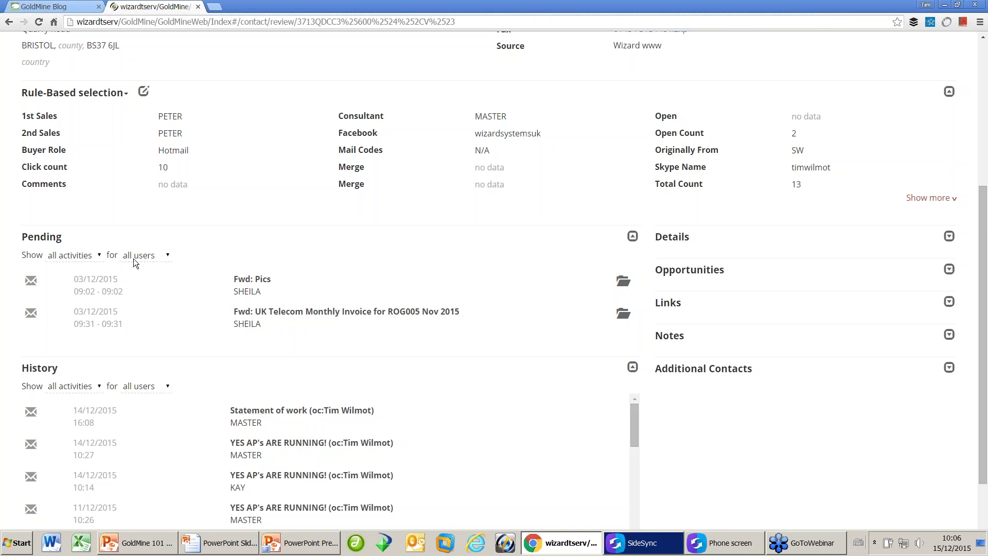
left_click(162, 256)
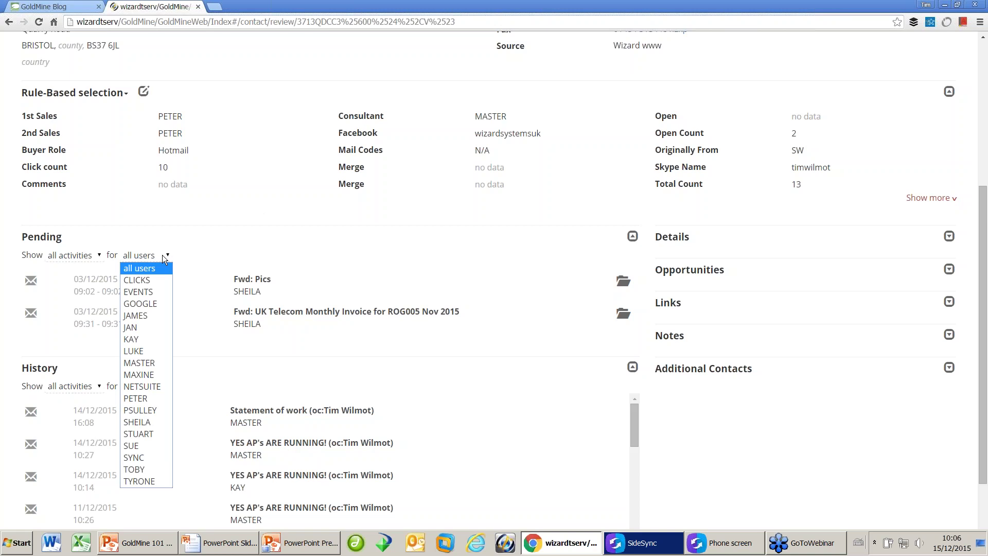
left_click(194, 240)
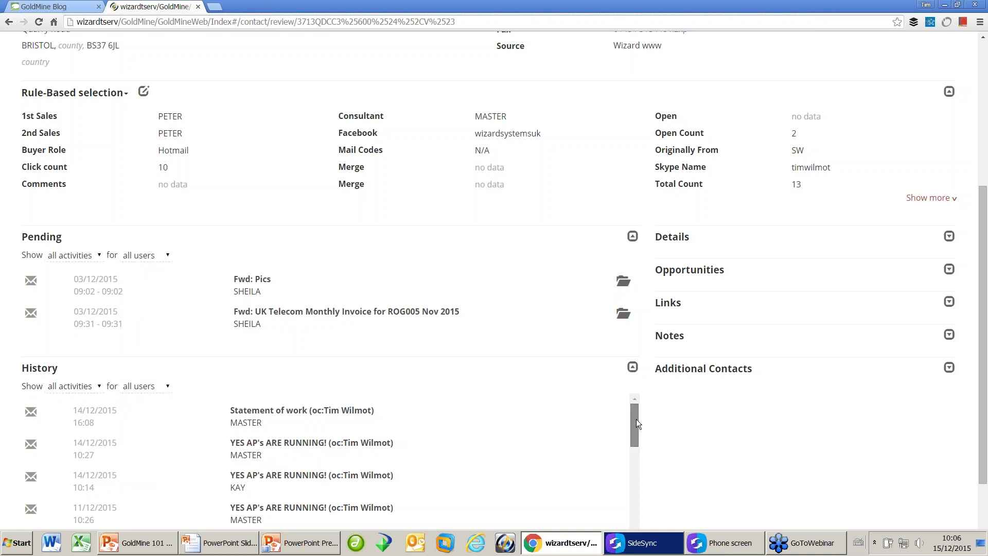
mouse_move(635, 419)
left_mouse_down()
mouse_move(638, 434)
mouse_move(634, 421)
left_mouse_up()
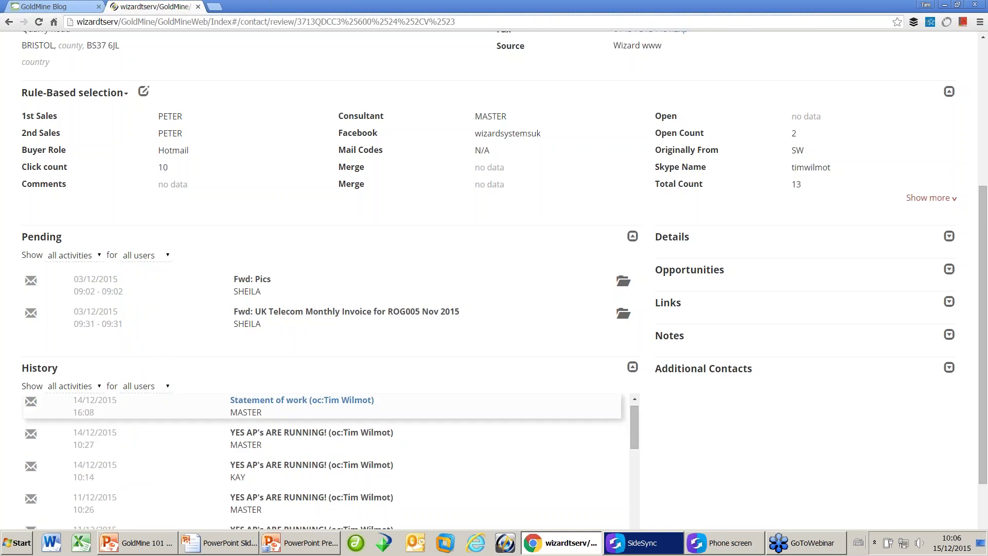
left_click(97, 385)
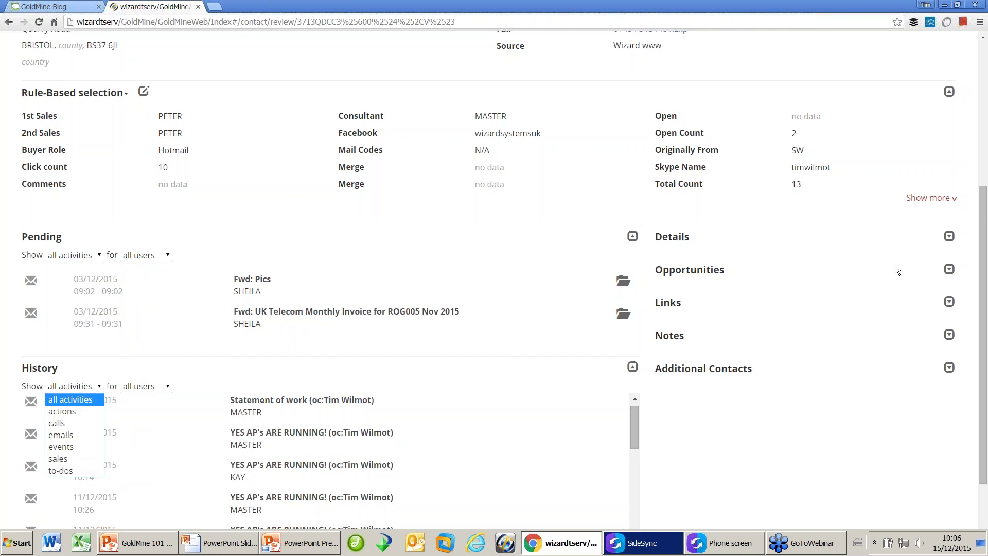
Expand the Details panel and scroll its entries to reveal the Measure Engagement campaign.
left_click(982, 308)
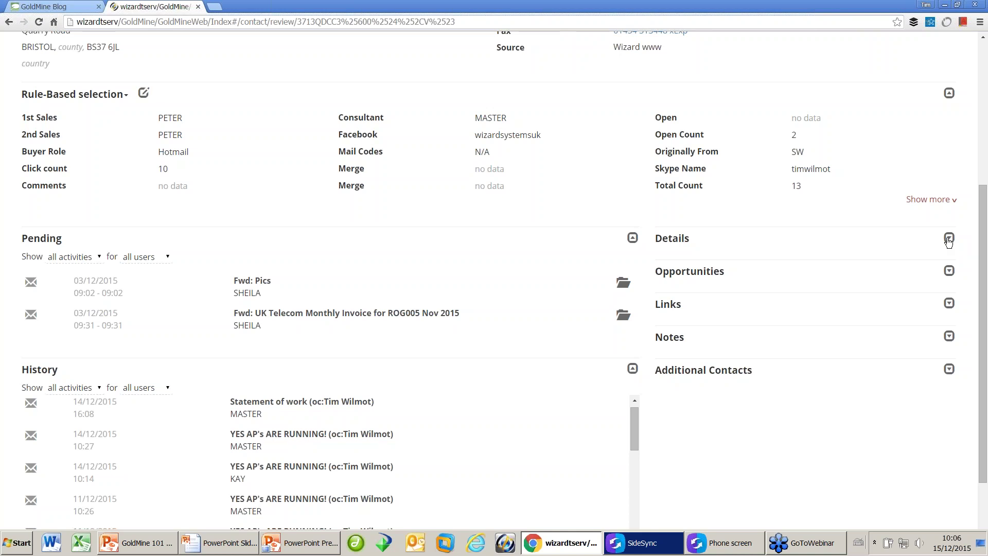
left_click(948, 239)
left_click(948, 239)
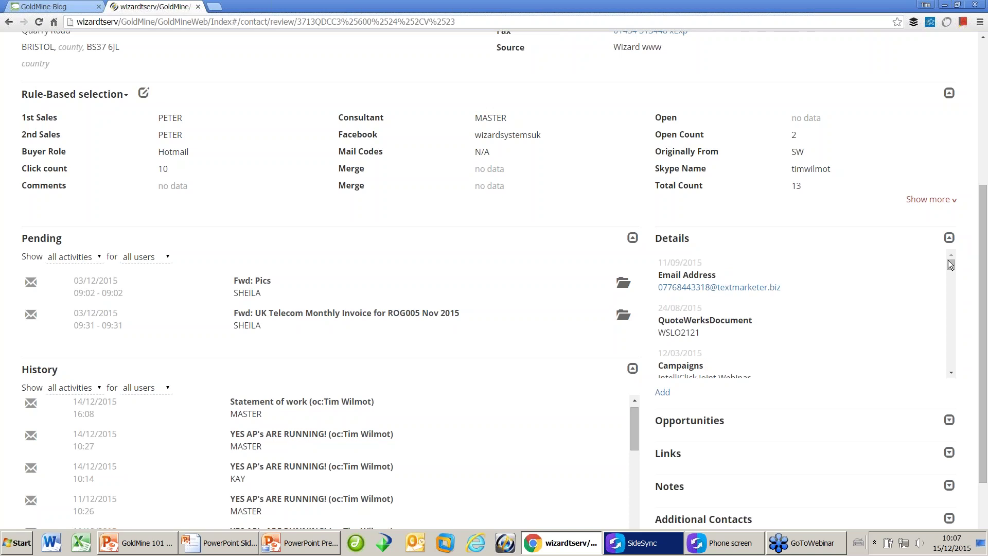
left_click(951, 373)
left_click(952, 373)
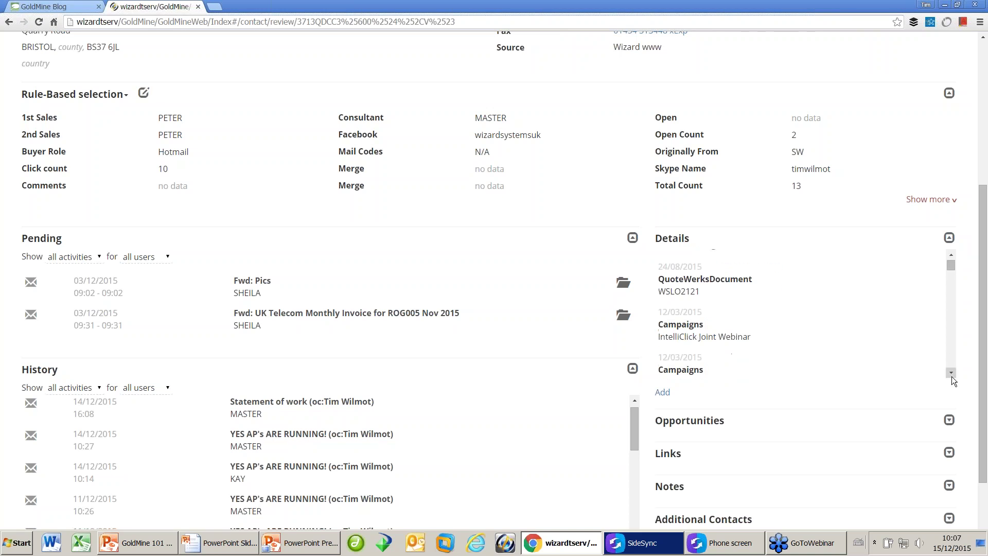
left_click(952, 373)
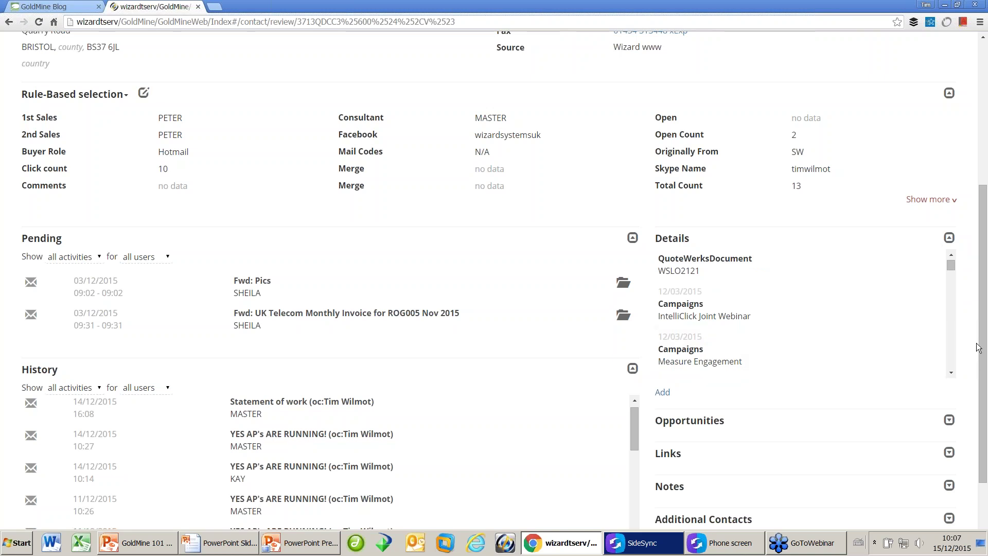
Expand the Opportunities panel and add a new opportunity for Wizard Systems.
left_click_drag(977, 347, 986, 419)
left_click(949, 353)
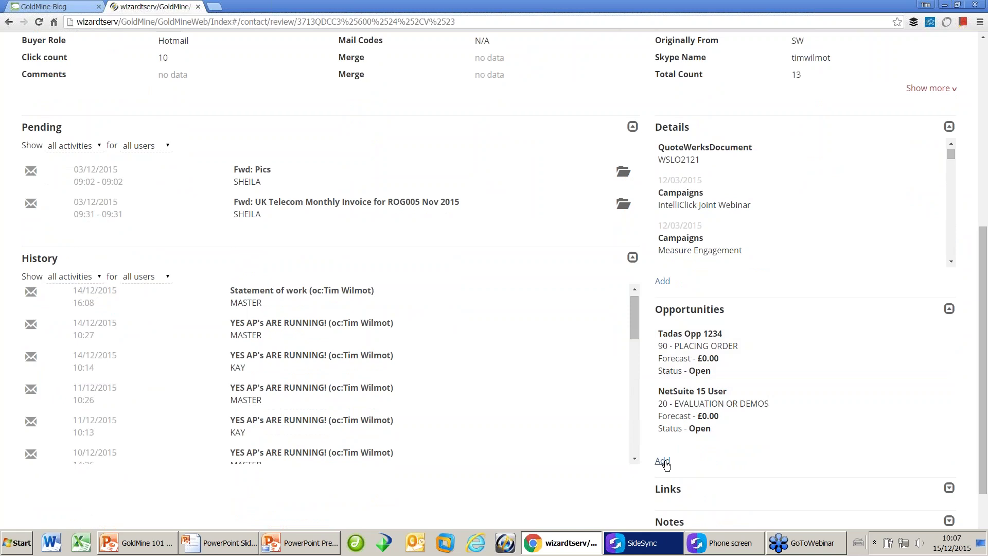
left_click(662, 461)
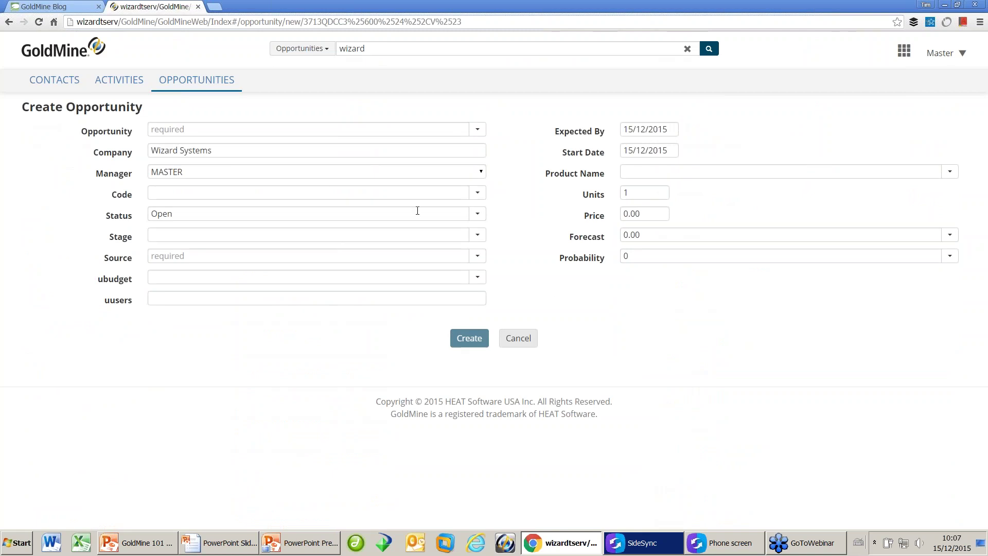
Cancel the new opportunity and expand the contact's Links panel of linked documents.
left_click(518, 338)
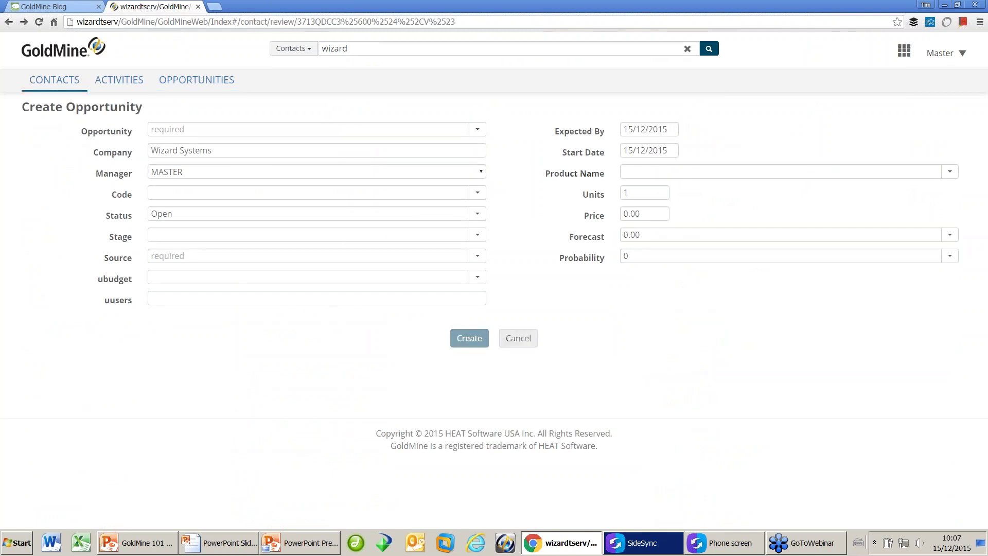
scroll(527, 370, "down", 4)
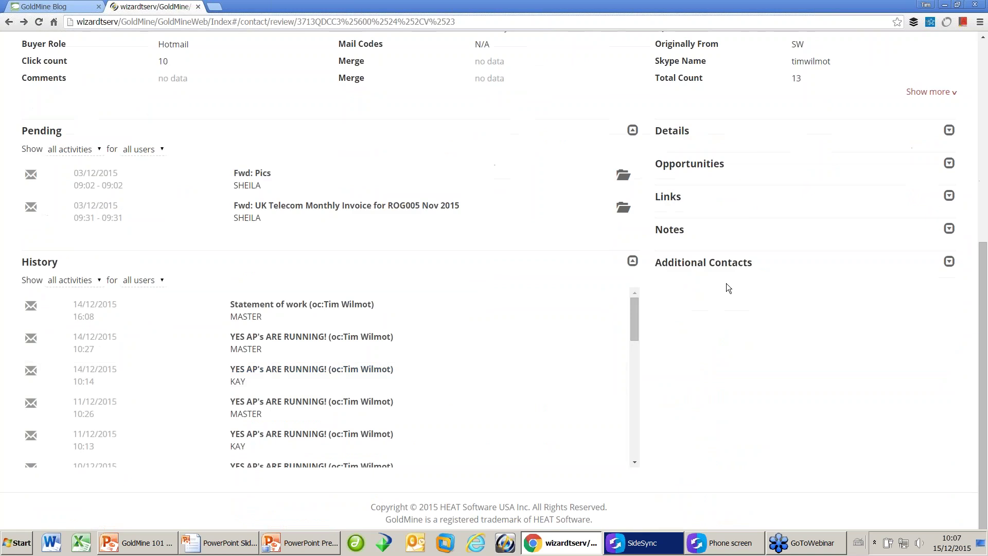
left_click(949, 196)
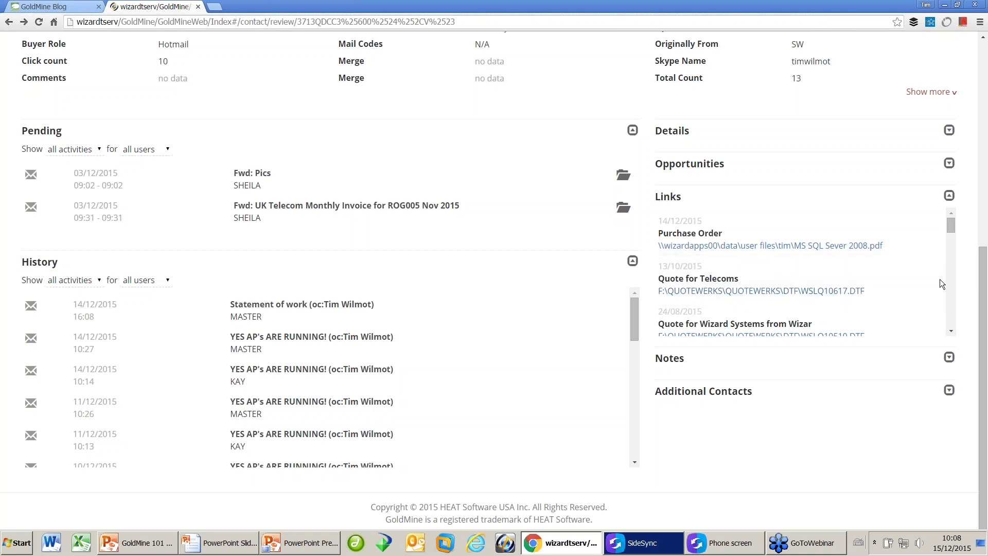
Expand and collapse Notes, expand Additional Contacts, then scroll back to the record's top.
left_click(949, 360)
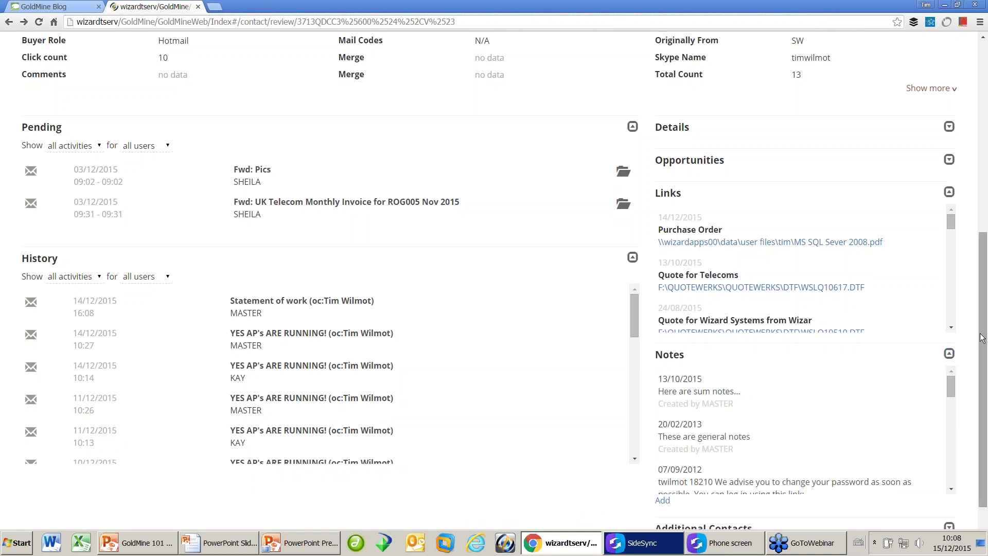
left_click(950, 355)
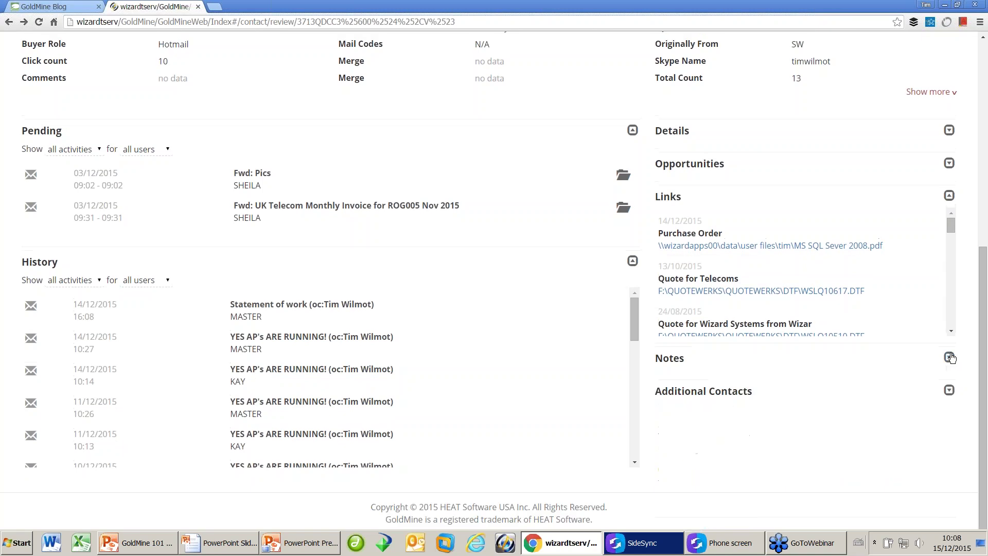
left_click(949, 390)
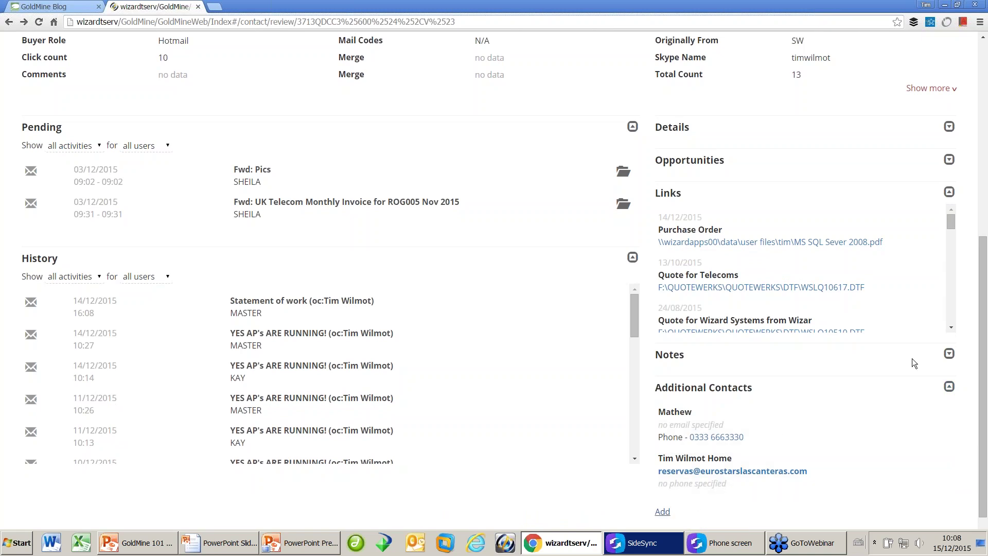
left_click_drag(984, 314, 983, 119)
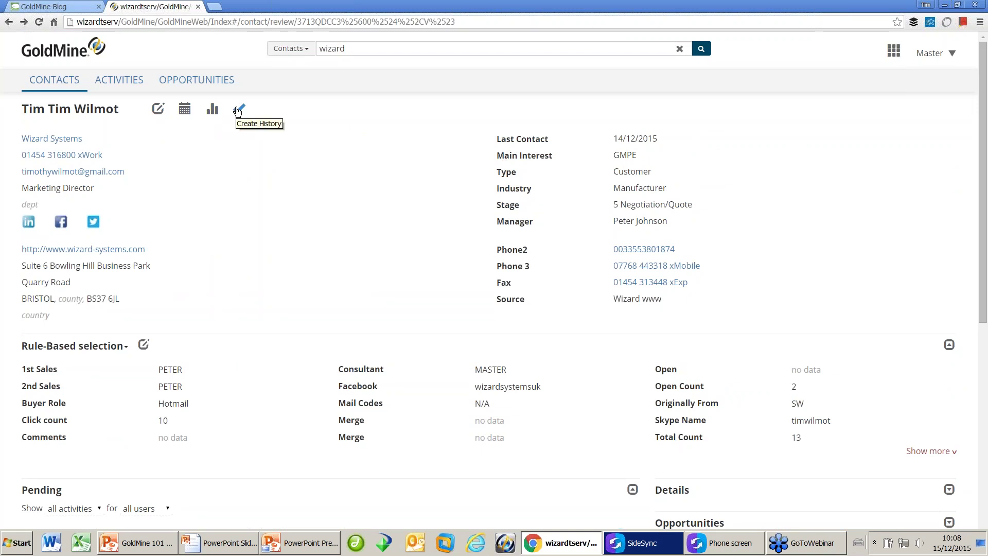
Show the Activities calendar and check its All Activities and MASTER user filters, keeping both.
left_click(120, 83)
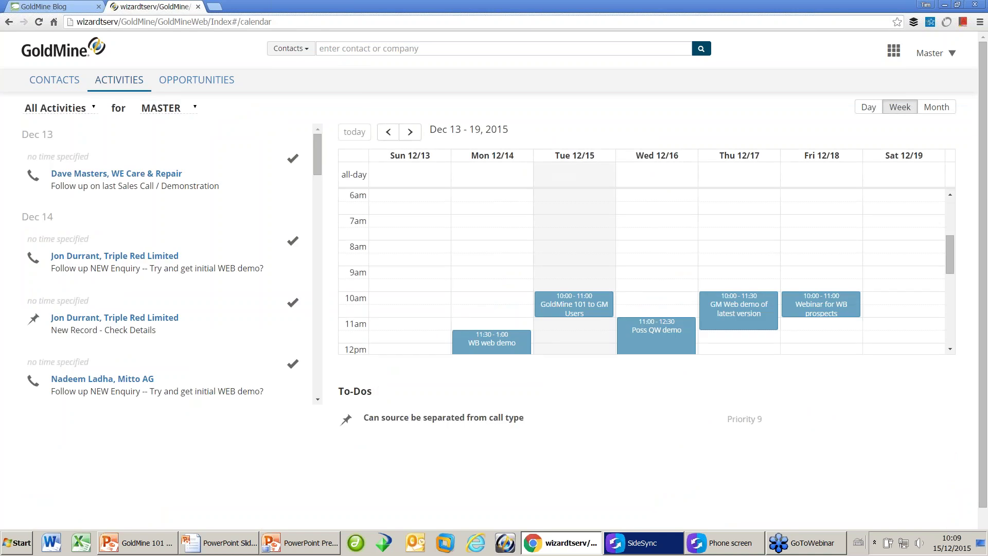
left_click(93, 109)
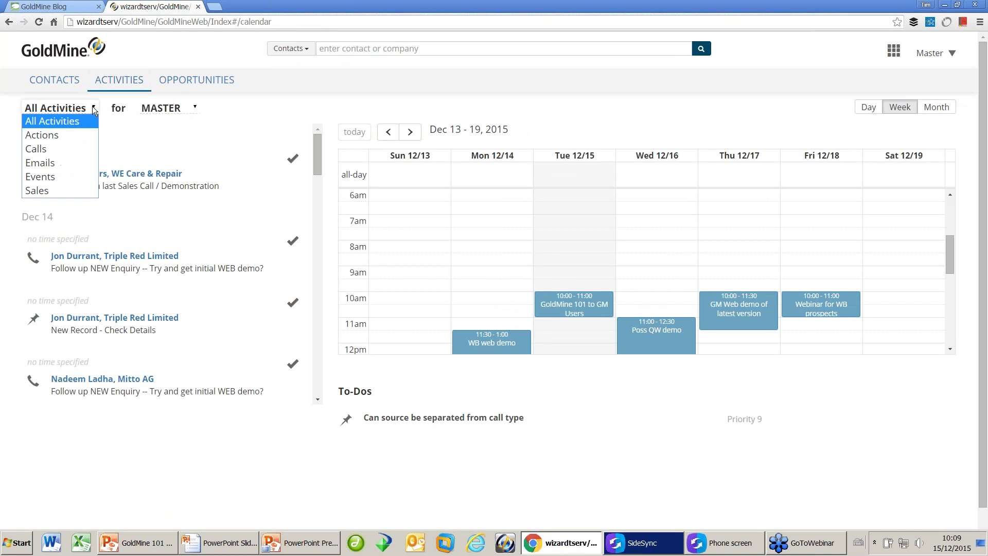
left_click(188, 105)
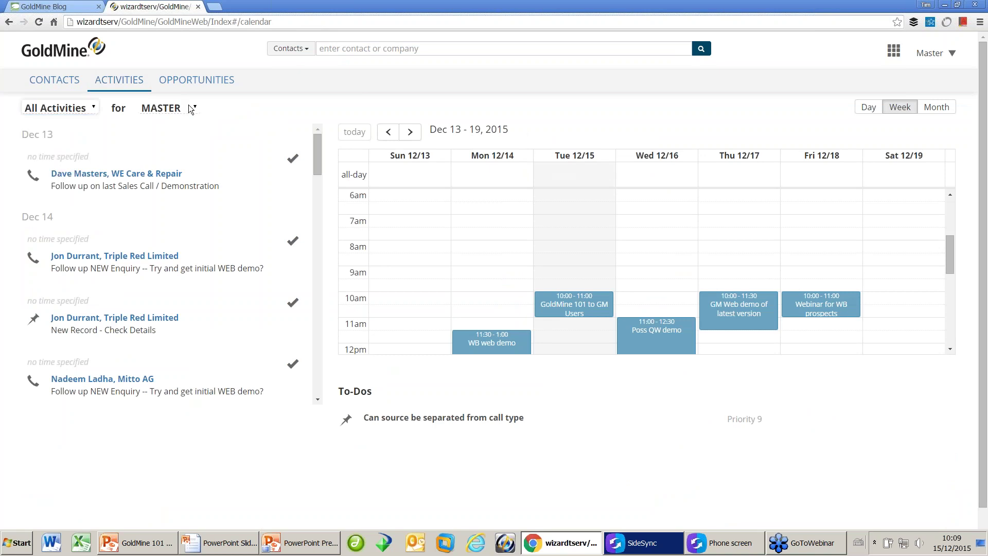
left_click(188, 105)
left_click(244, 108)
scroll(980, 234, "down", 1)
scroll(981, 234, "up", 1)
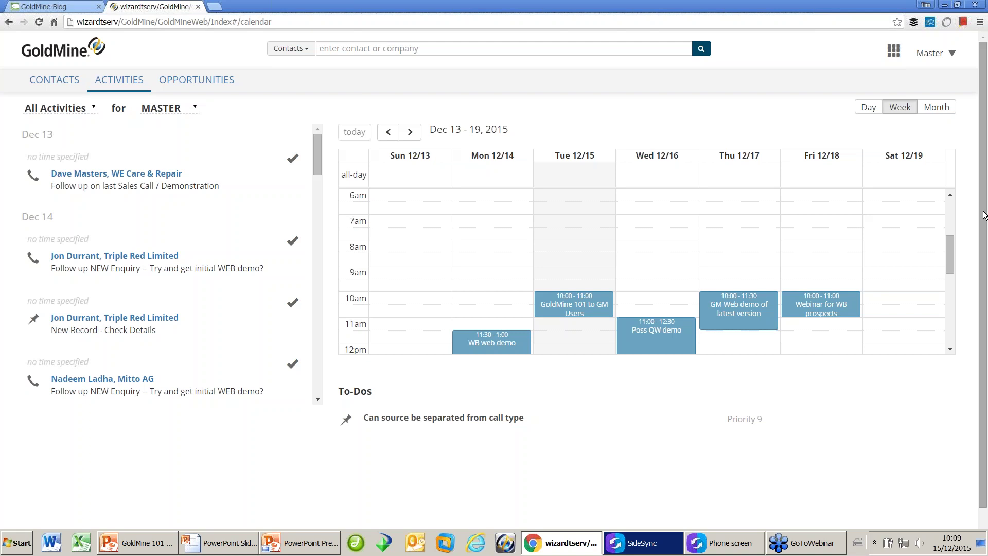
Switch to the Opportunities tab to list every opportunity with company, status, stage and forecast.
left_click(197, 89)
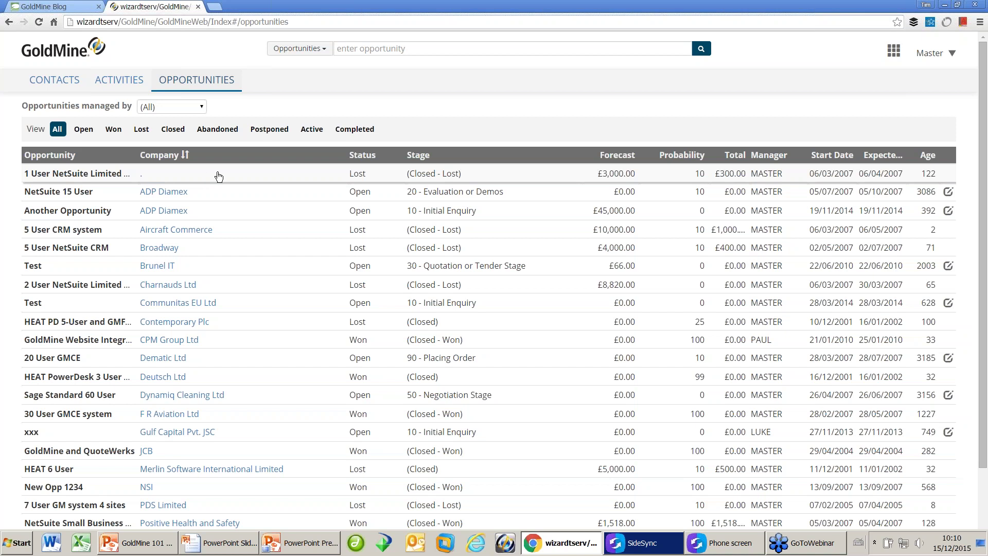
Bring up the mirrored phone screen, launch the ts.wizard mobile GoldMine page and sign in.
left_click(732, 543)
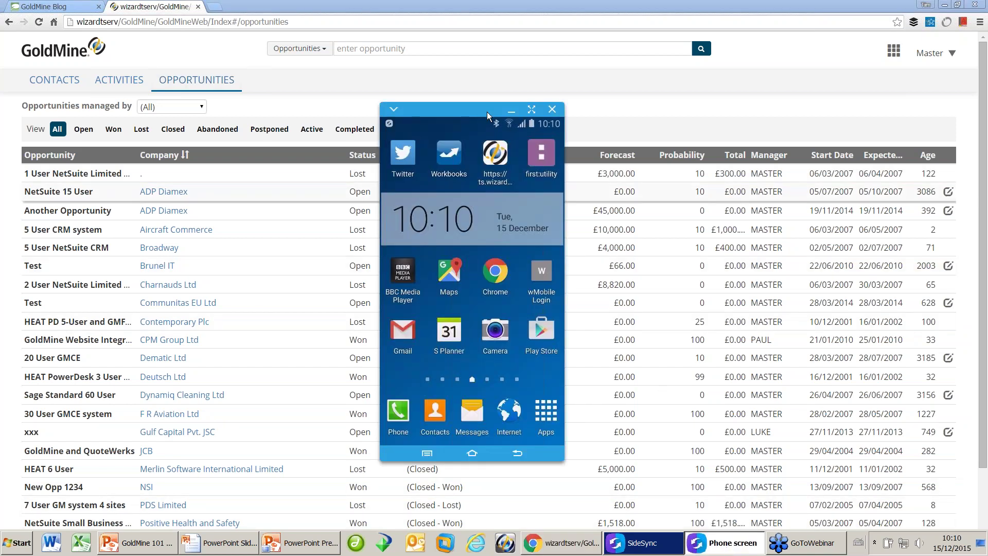
left_click_drag(485, 109, 451, 105)
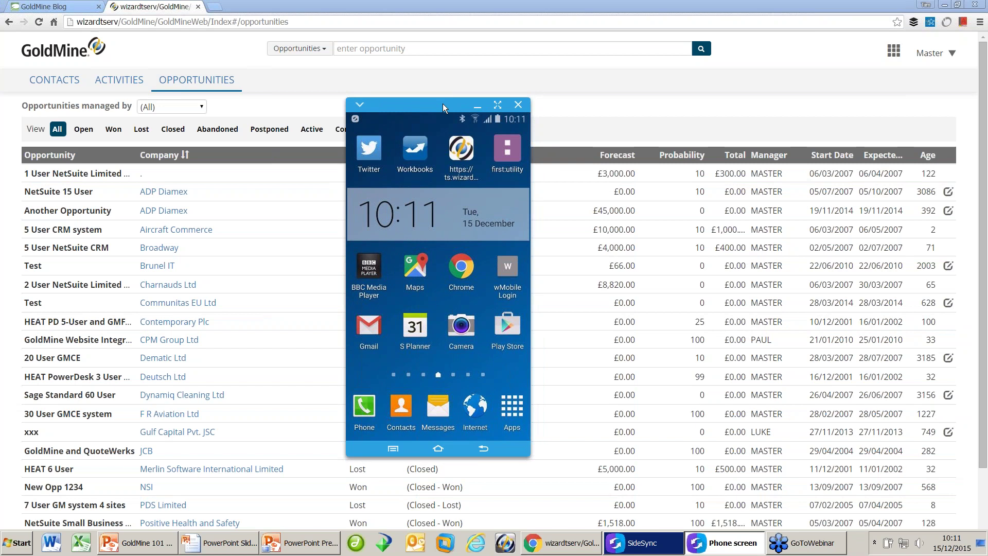
left_click(463, 158)
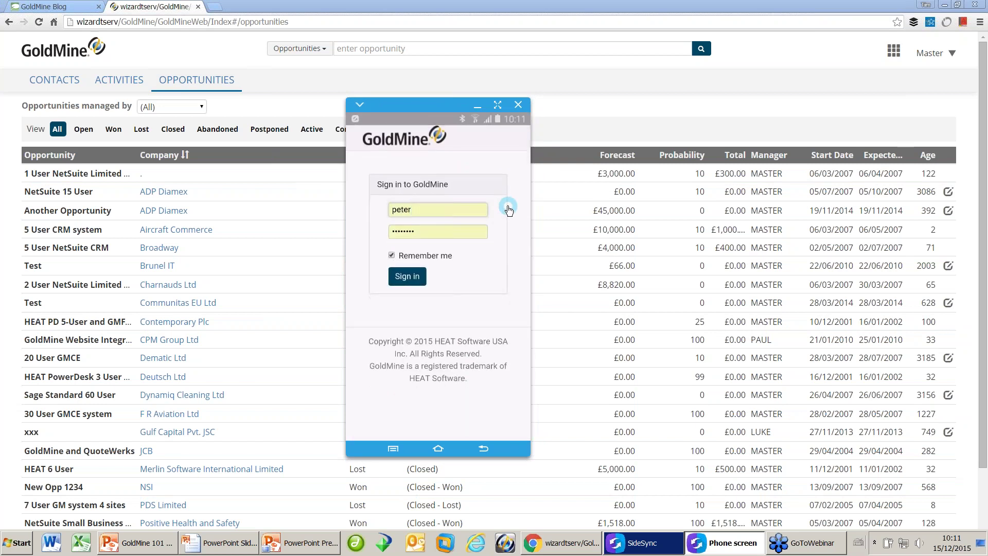
left_click(409, 277)
left_click(463, 275)
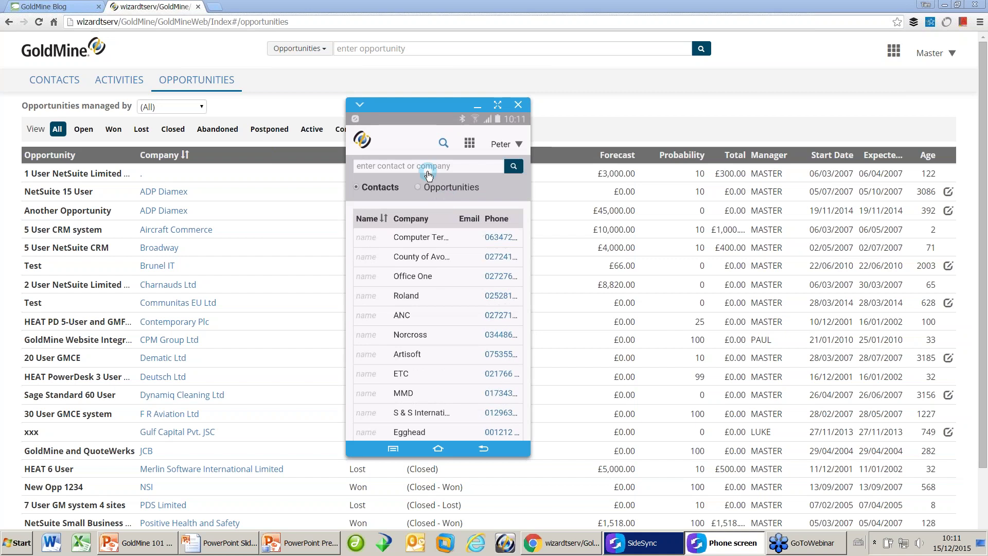
Search the phone for a contact by full name, open their record, then advance PowerPoint to Question Time.
left_click(448, 163)
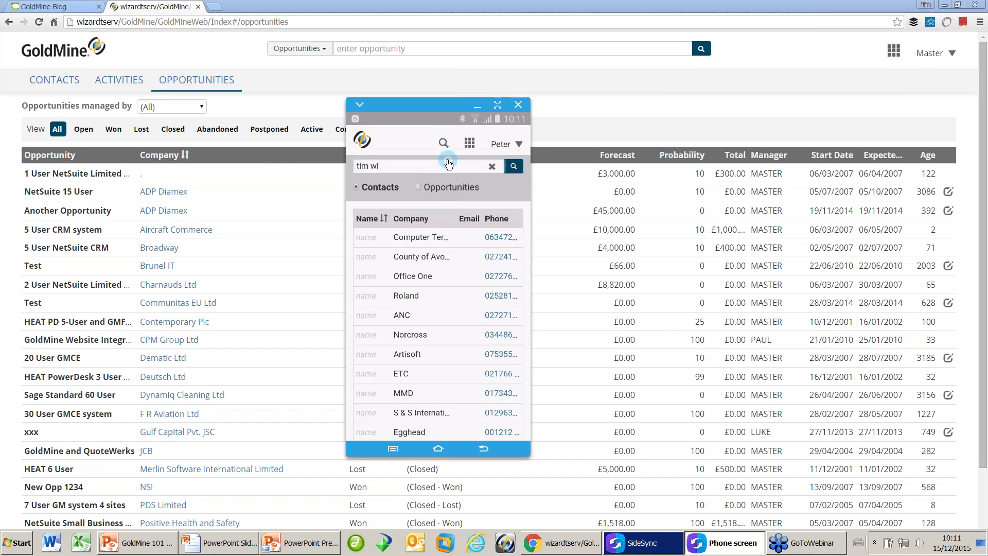
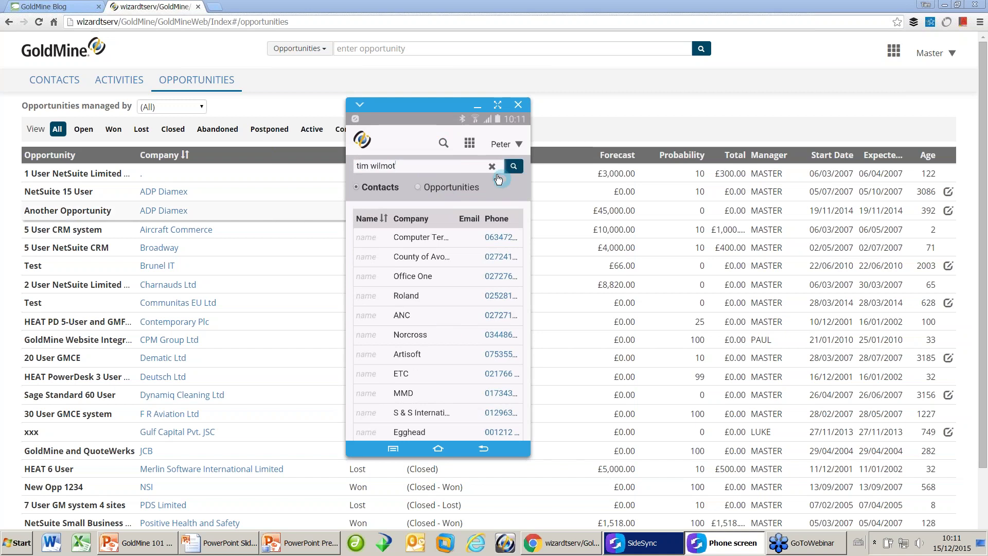
left_click(513, 165)
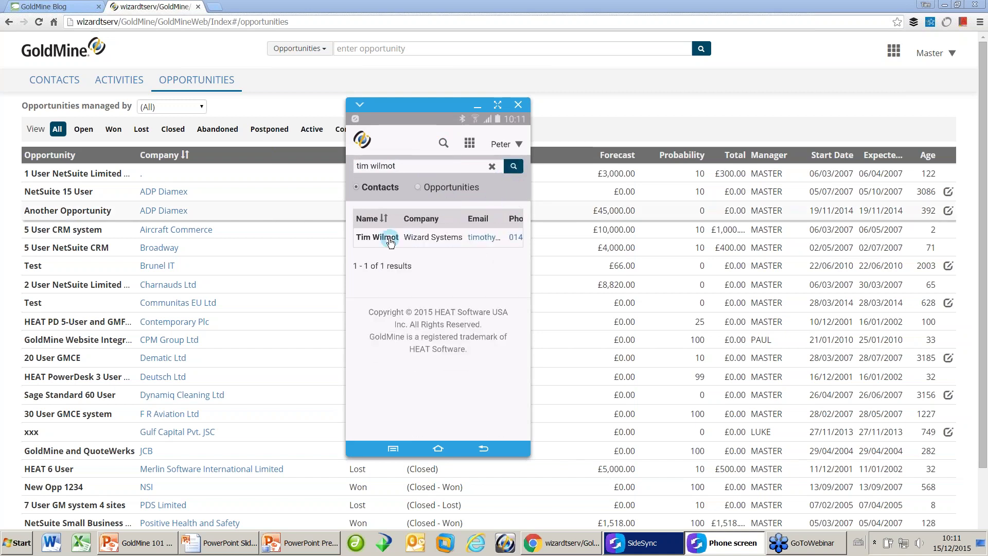
left_click(390, 240)
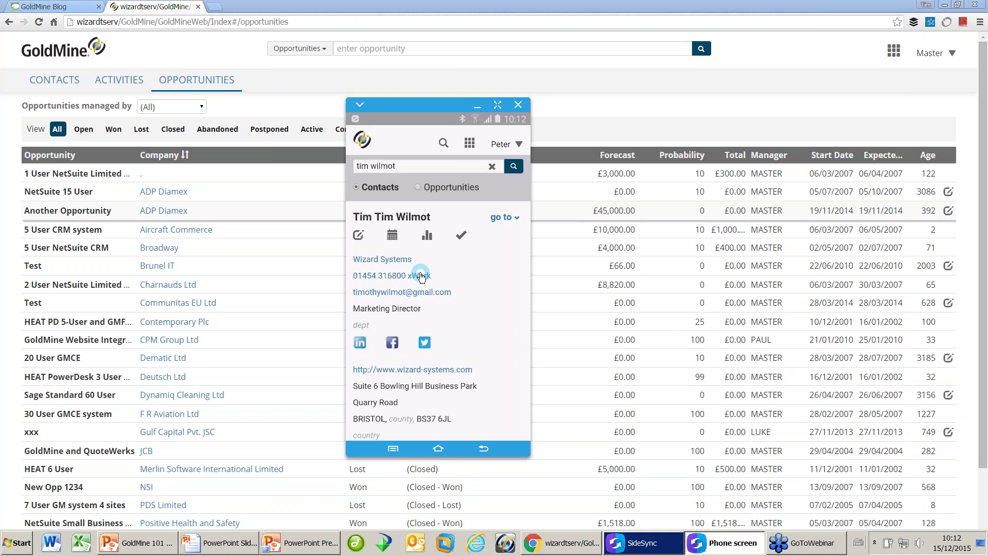
left_click(247, 548)
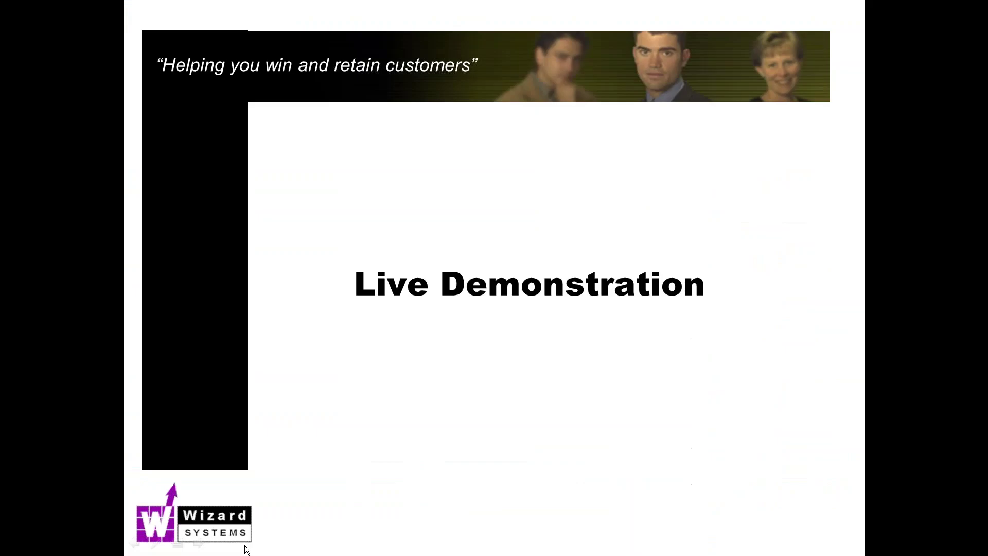
left_click(442, 386)
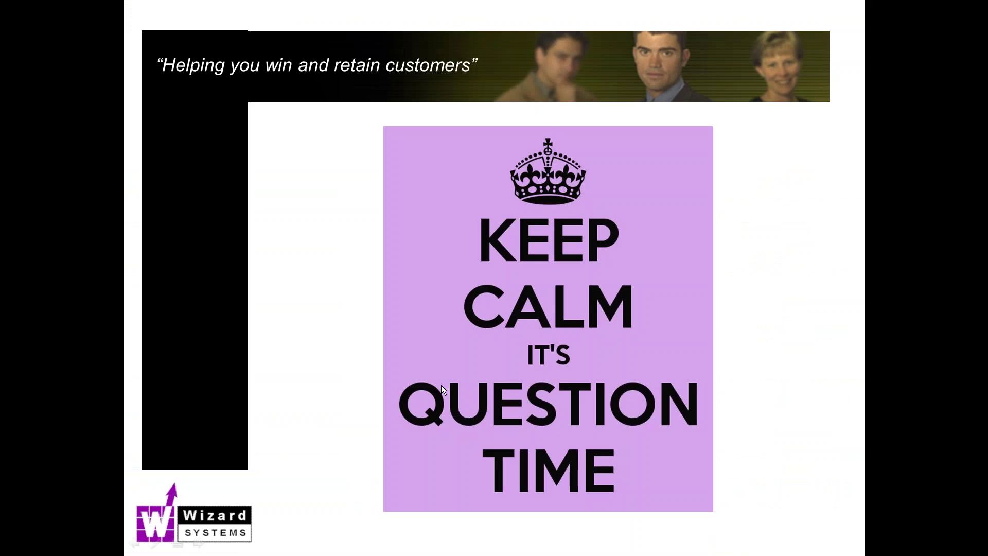